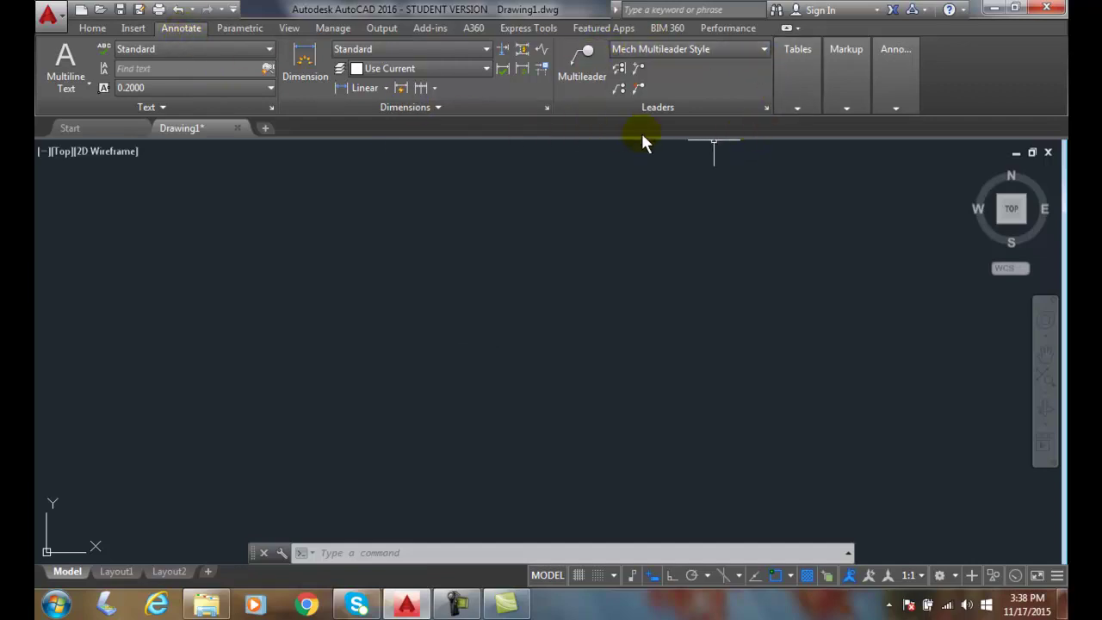
Step: Open the Mech Multileader Style for modification and show its Content tab
click(766, 108)
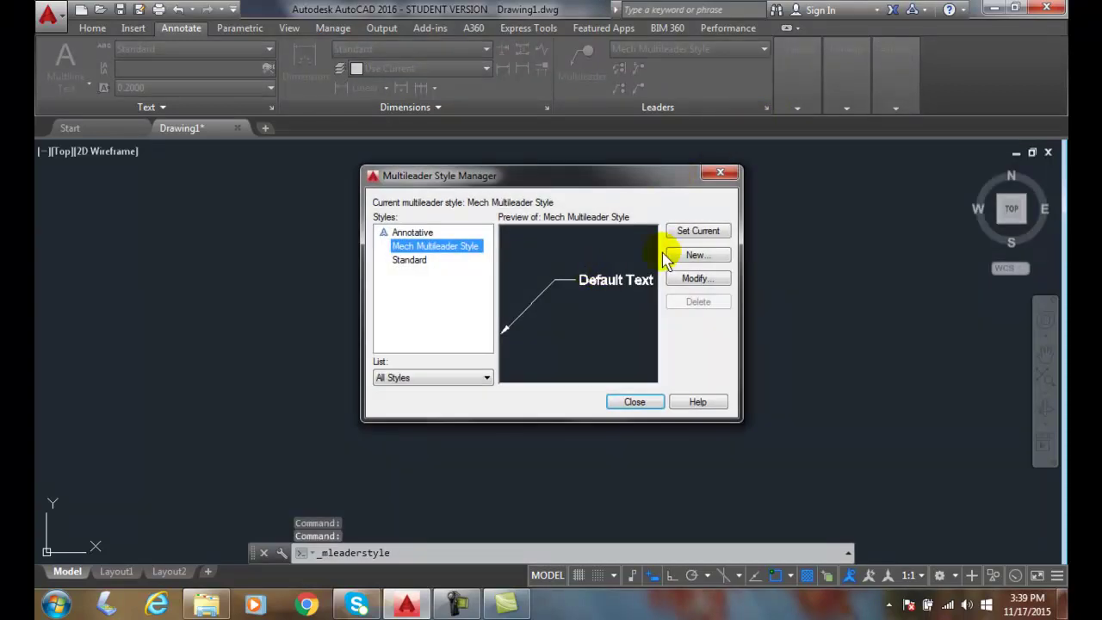
click(698, 278)
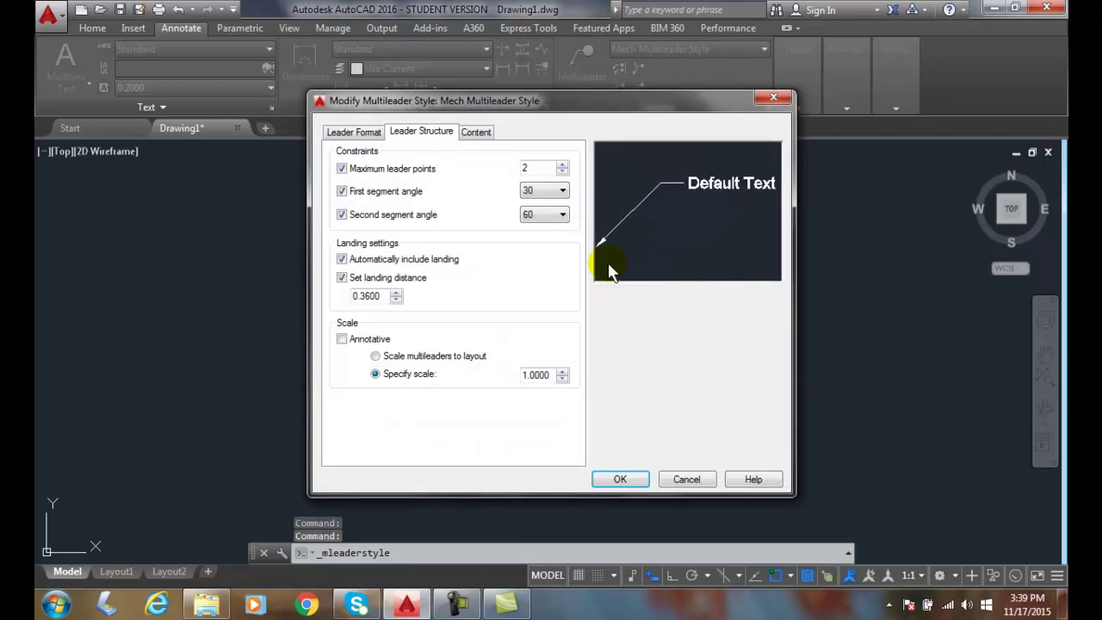
click(476, 132)
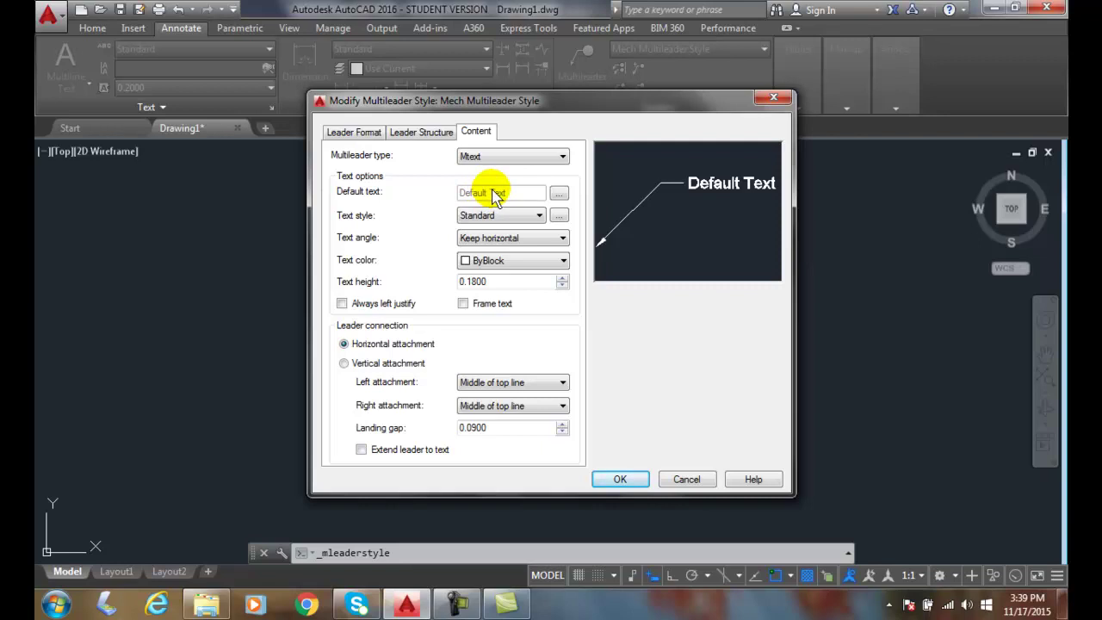
Step: Keep Standard as the text style, viewing its Text Style settings and cancelling without changes
click(467, 214)
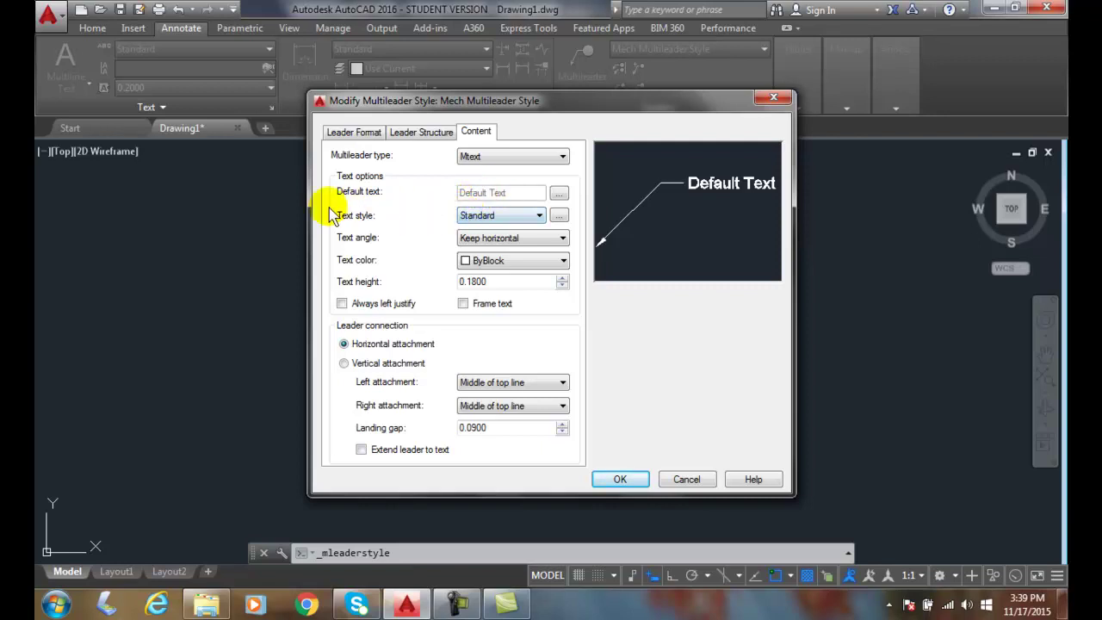
key(Tab)
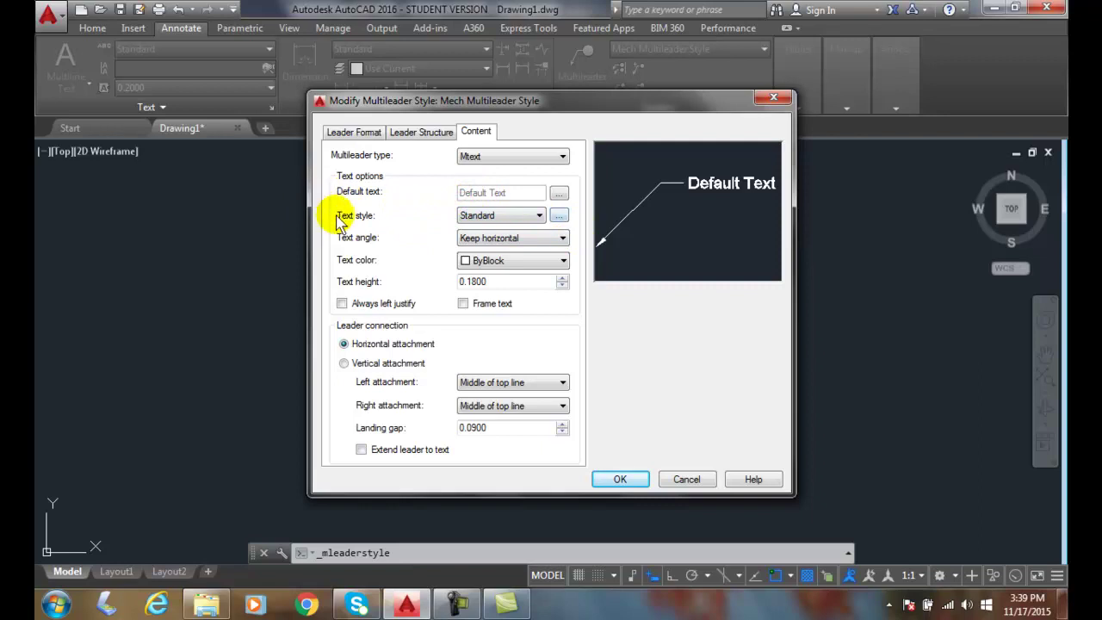
click(535, 216)
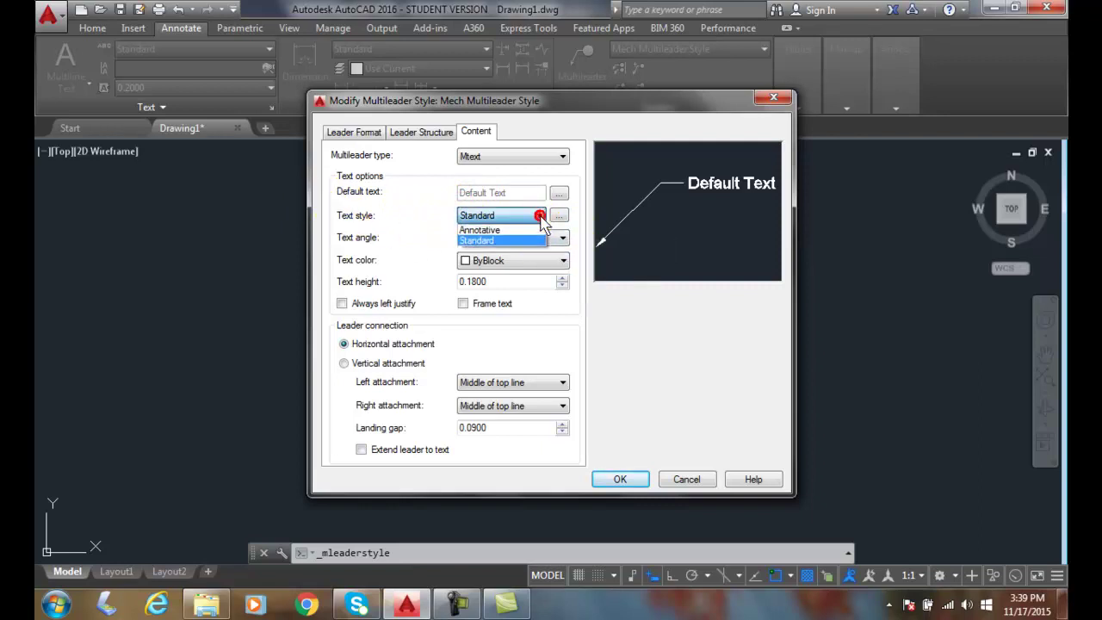
click(497, 240)
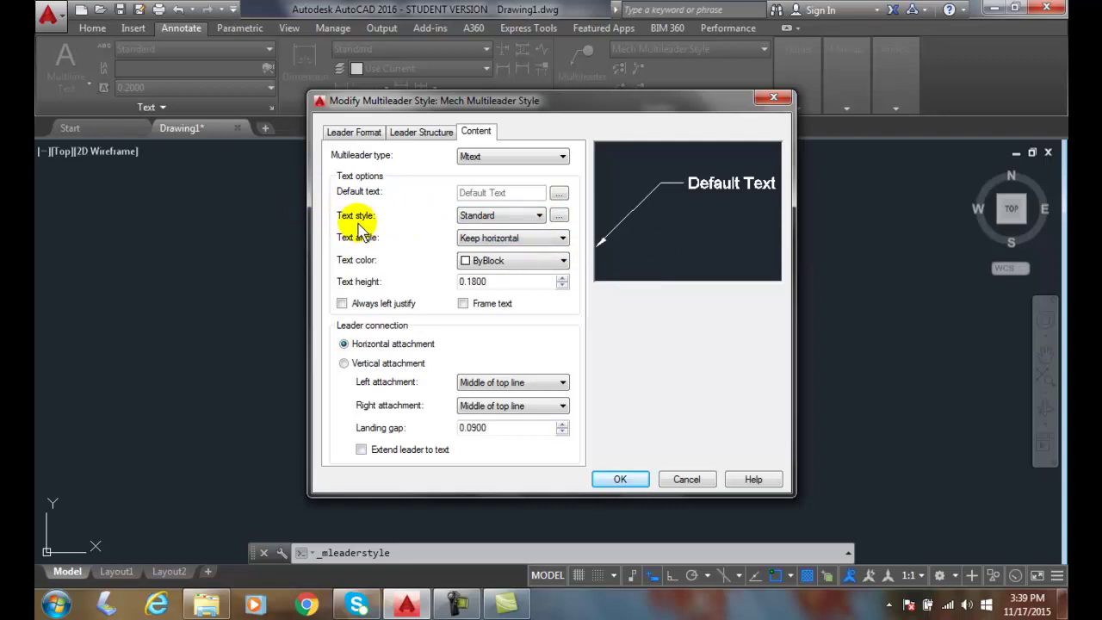
click(559, 216)
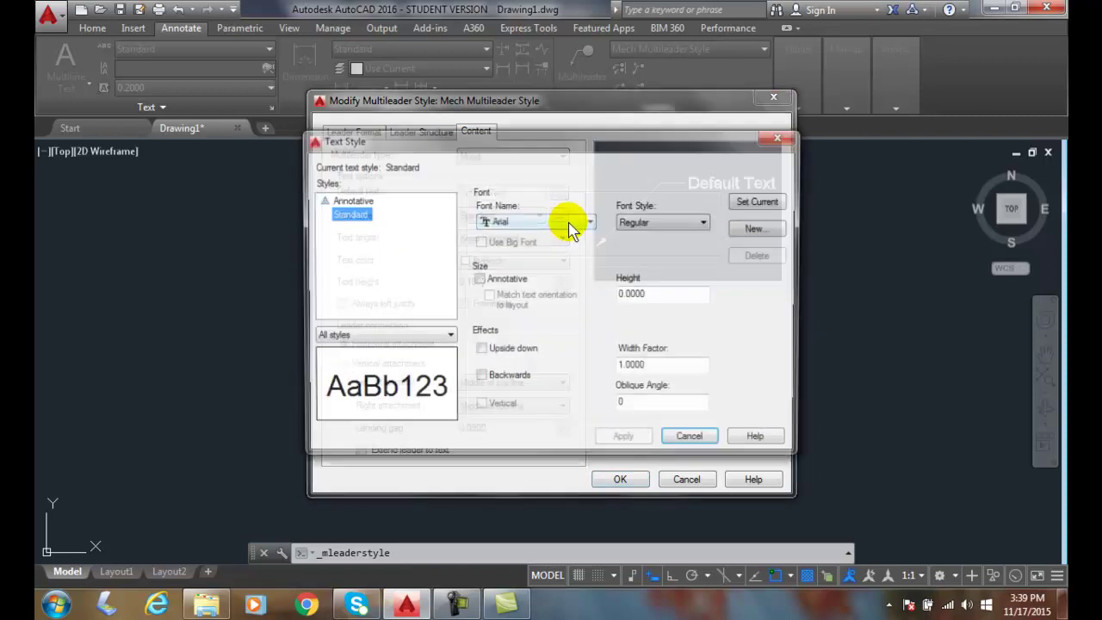
click(697, 442)
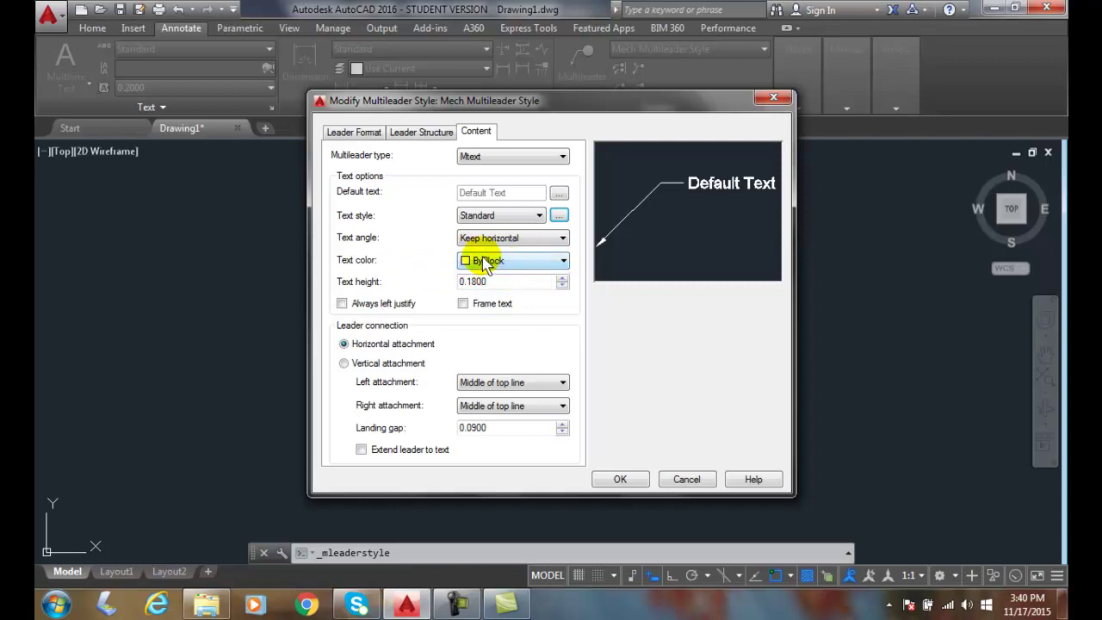
Step: Choose ByLayer for the text colour and change the text height from 0.1800 to 0.125
click(561, 261)
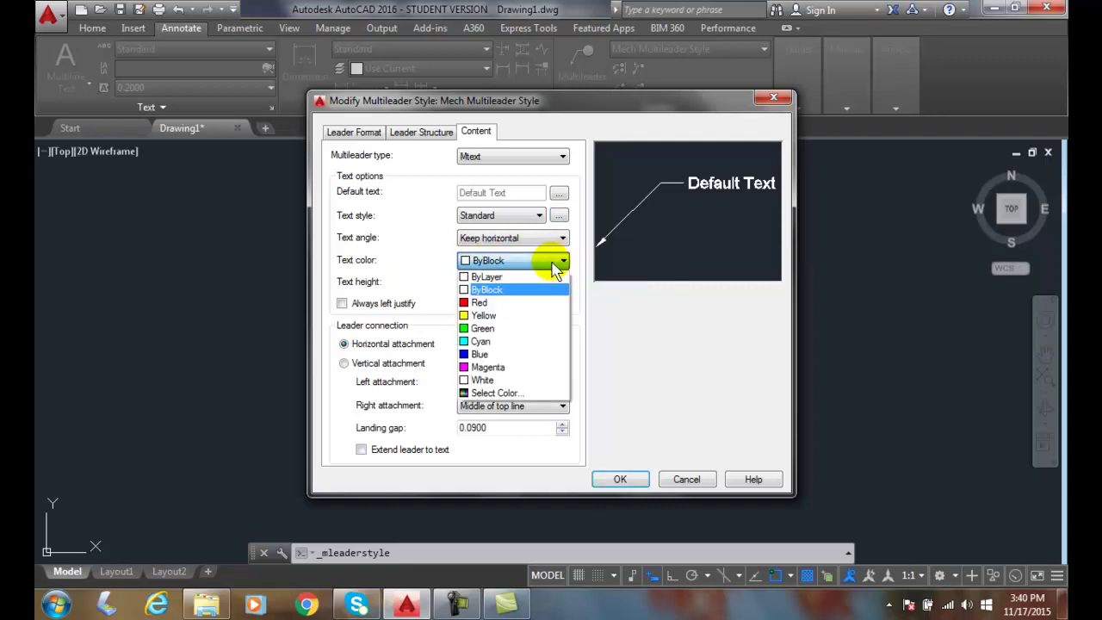
click(509, 277)
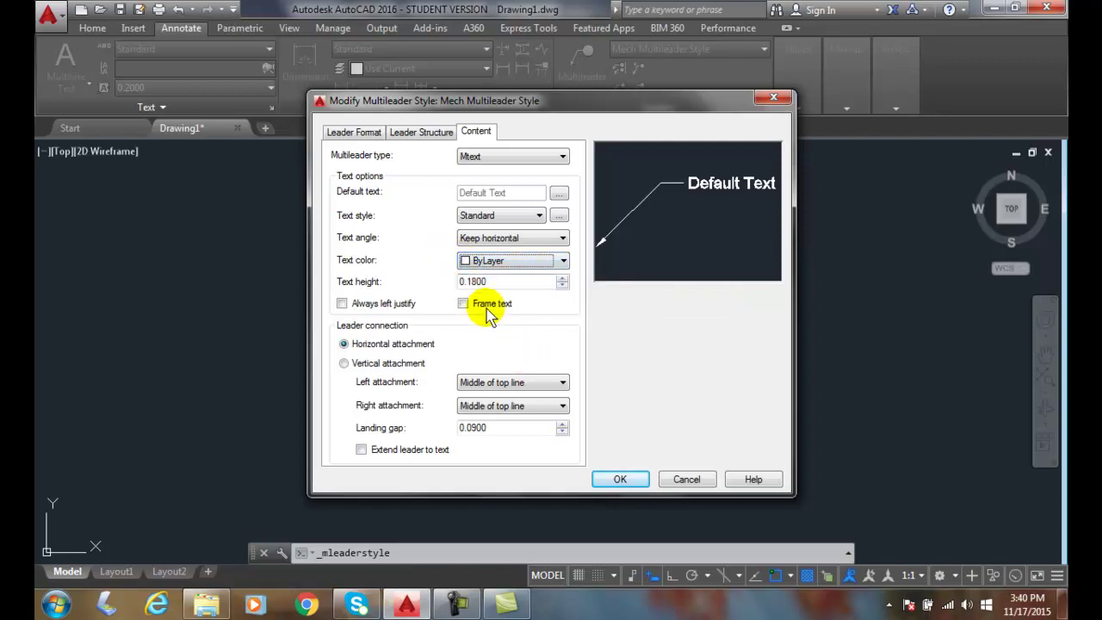
double_click(485, 282)
text(0.1800)
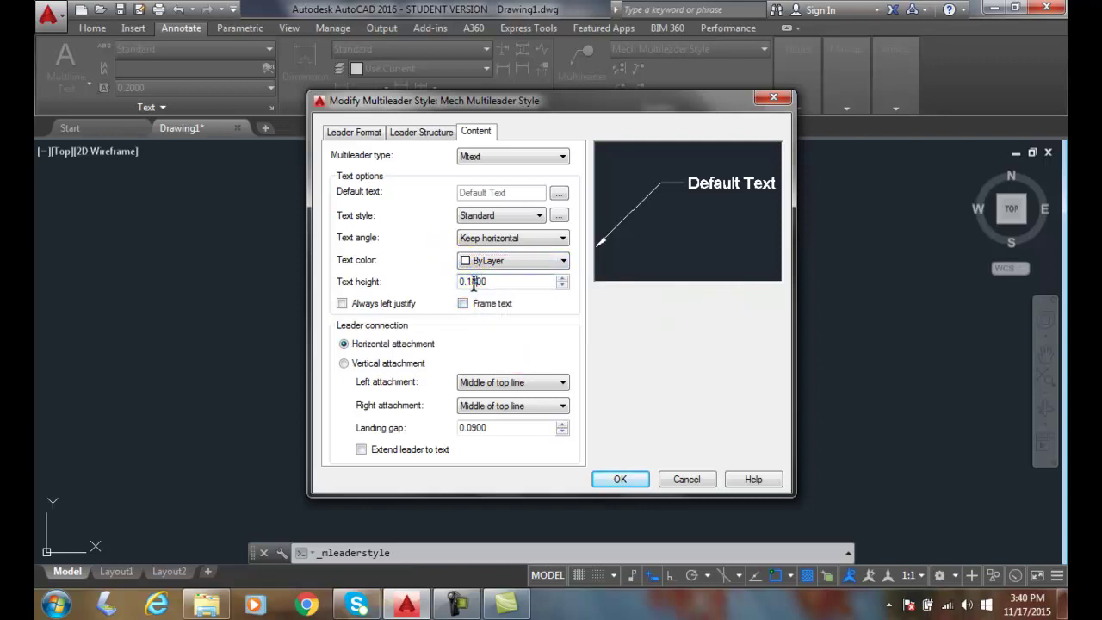
drag(475, 282, 494, 283)
key(BackSpace)
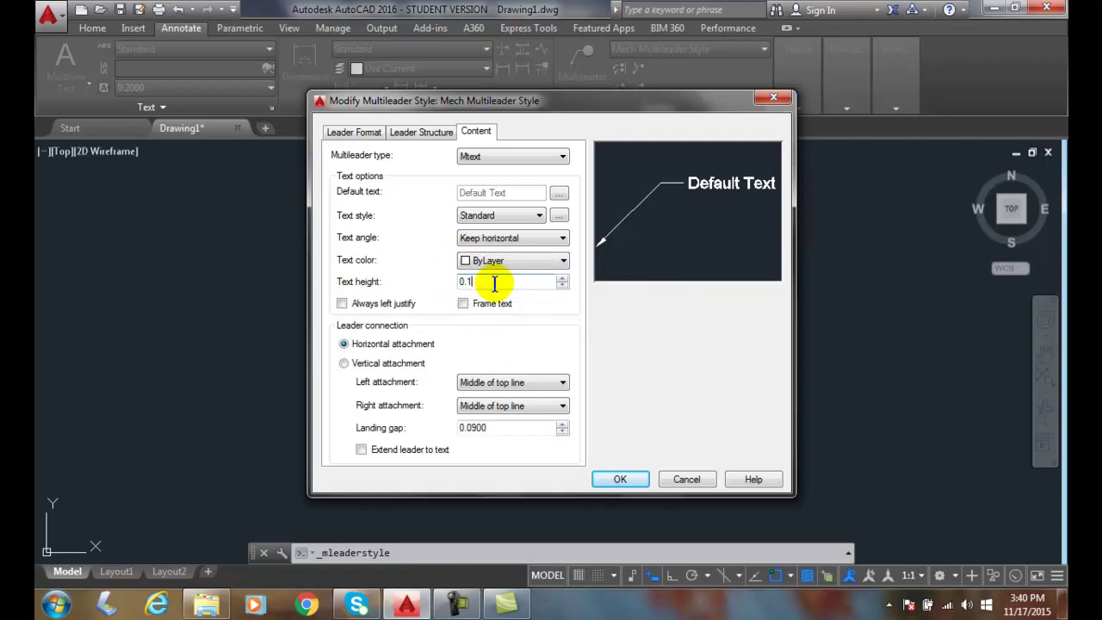
text(25)
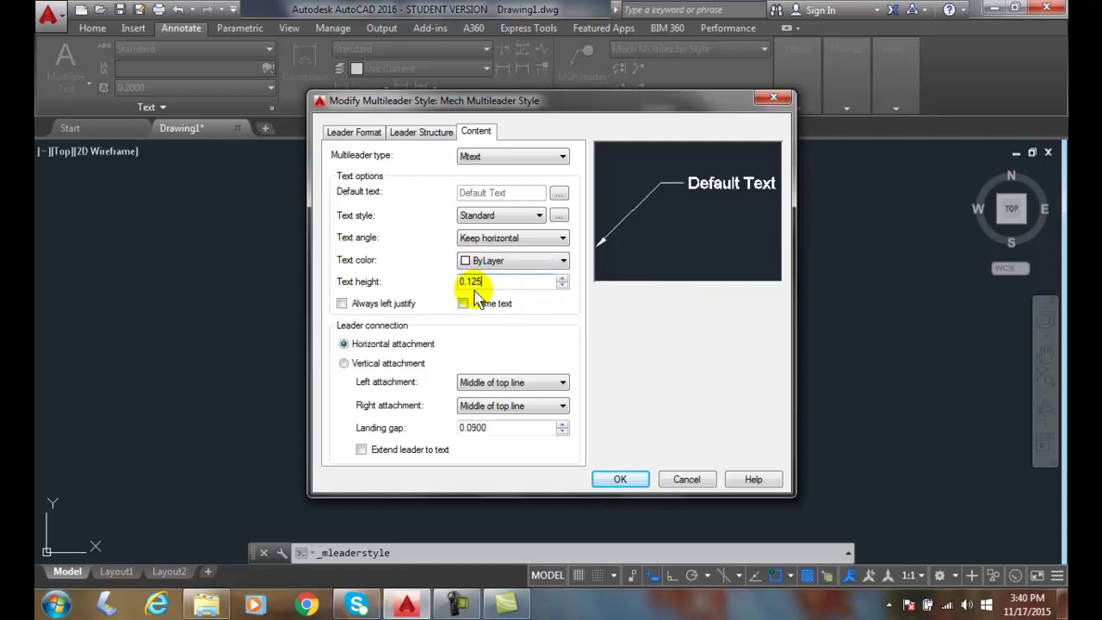
click(343, 304)
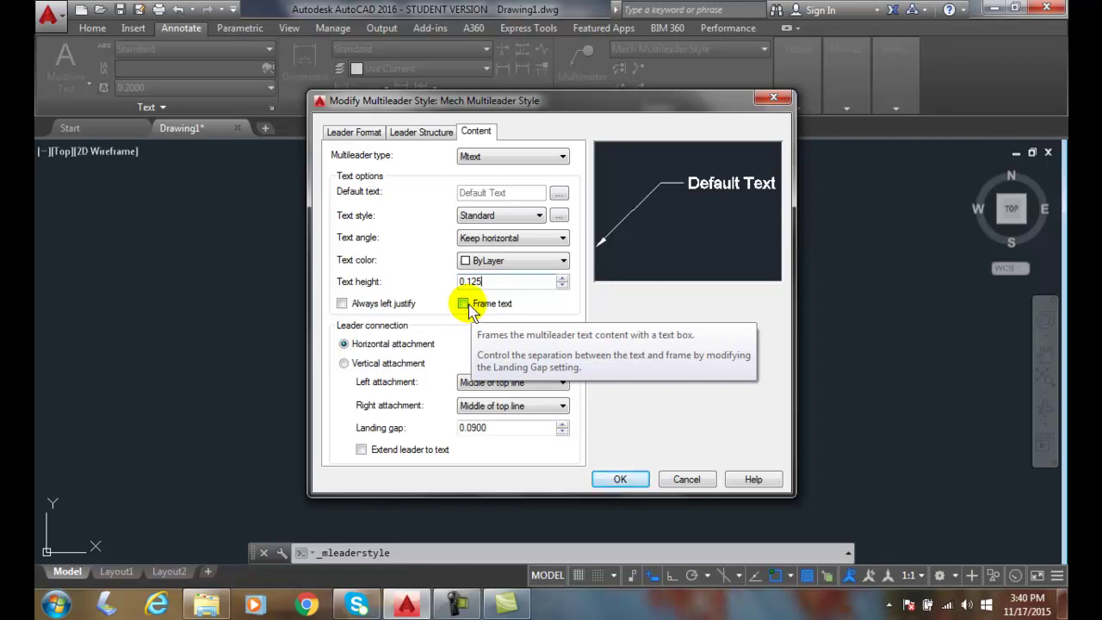
Step: Try Top, Middle and Bottom of top line for the left attachment, ending at Bottom of top line
click(516, 382)
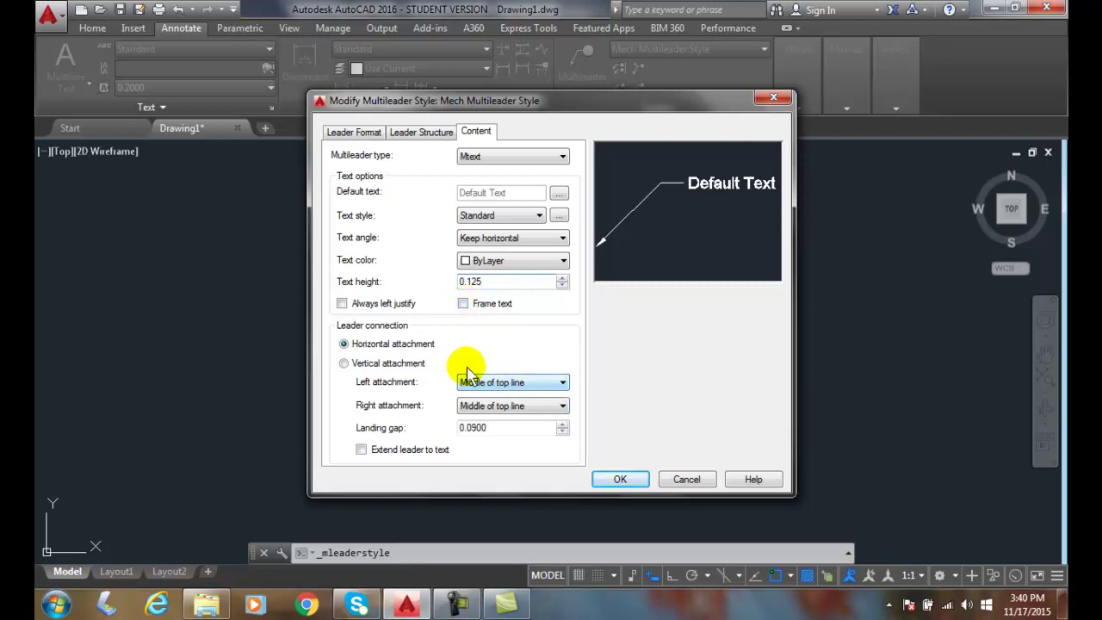
click(355, 347)
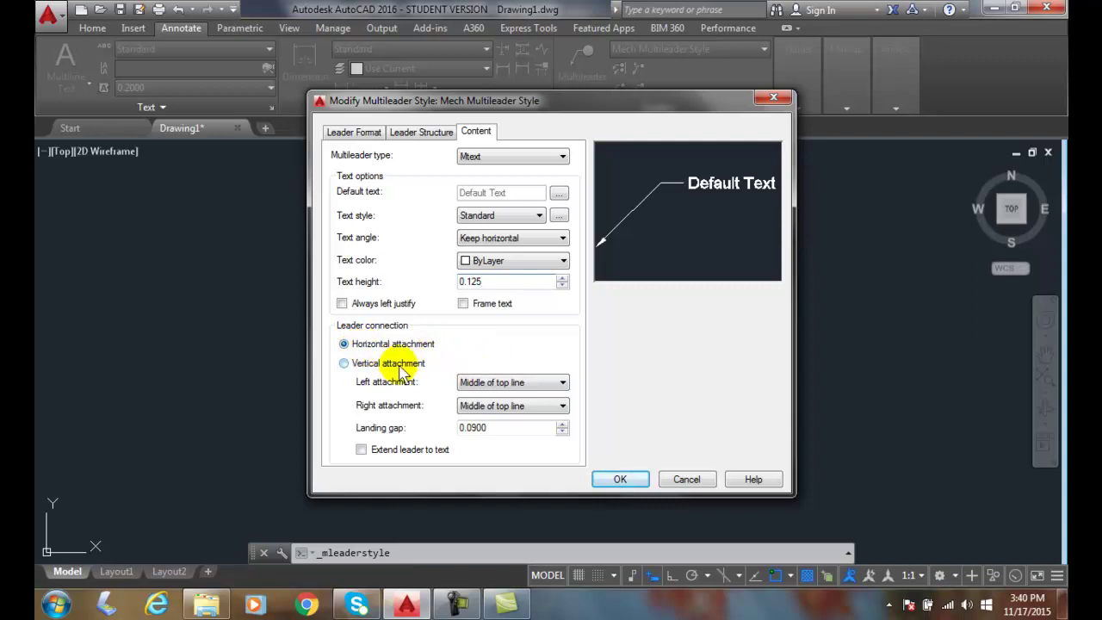
click(476, 384)
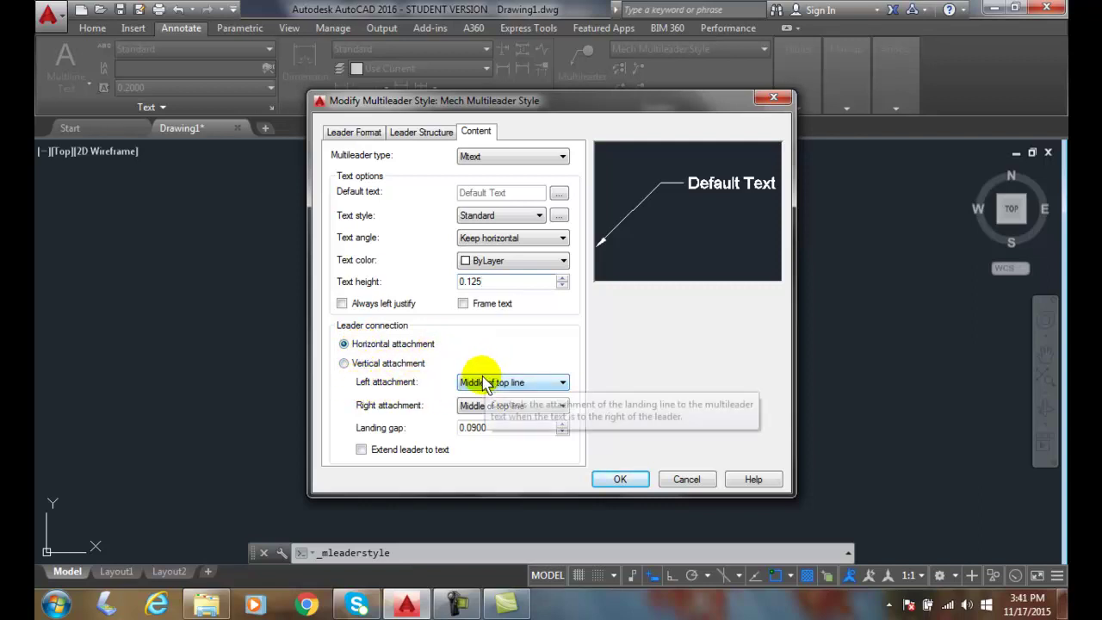
click(563, 384)
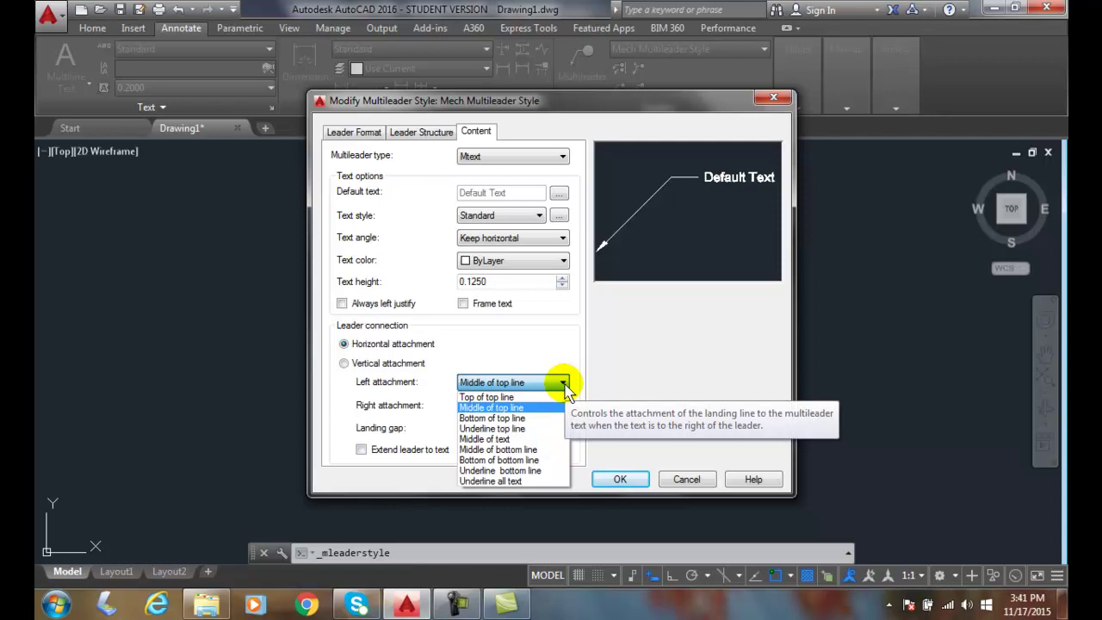
click(492, 396)
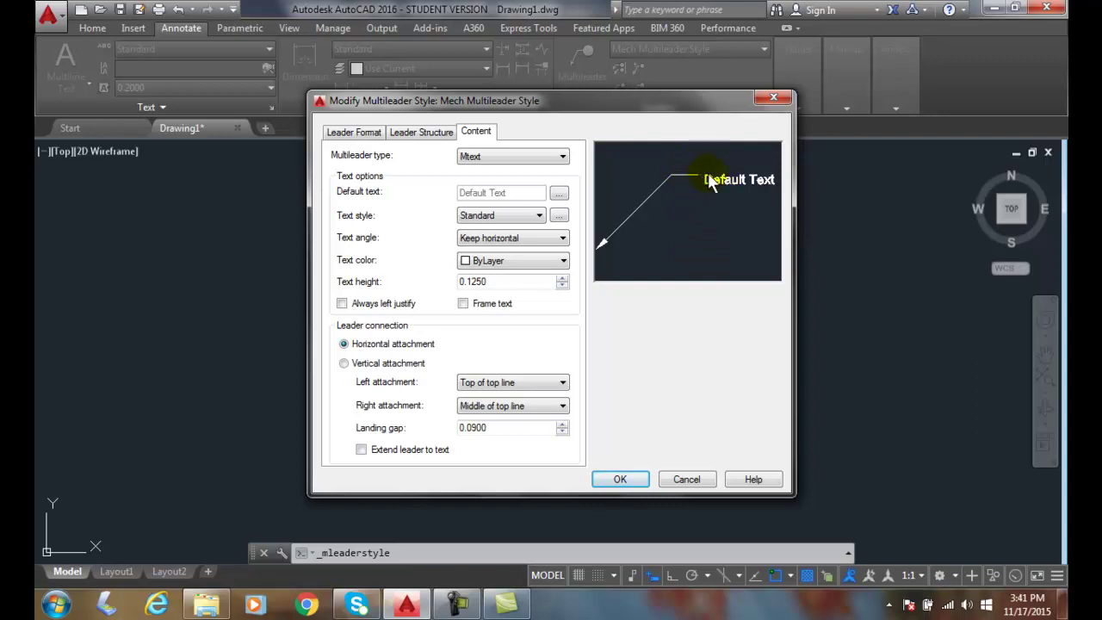
click(562, 382)
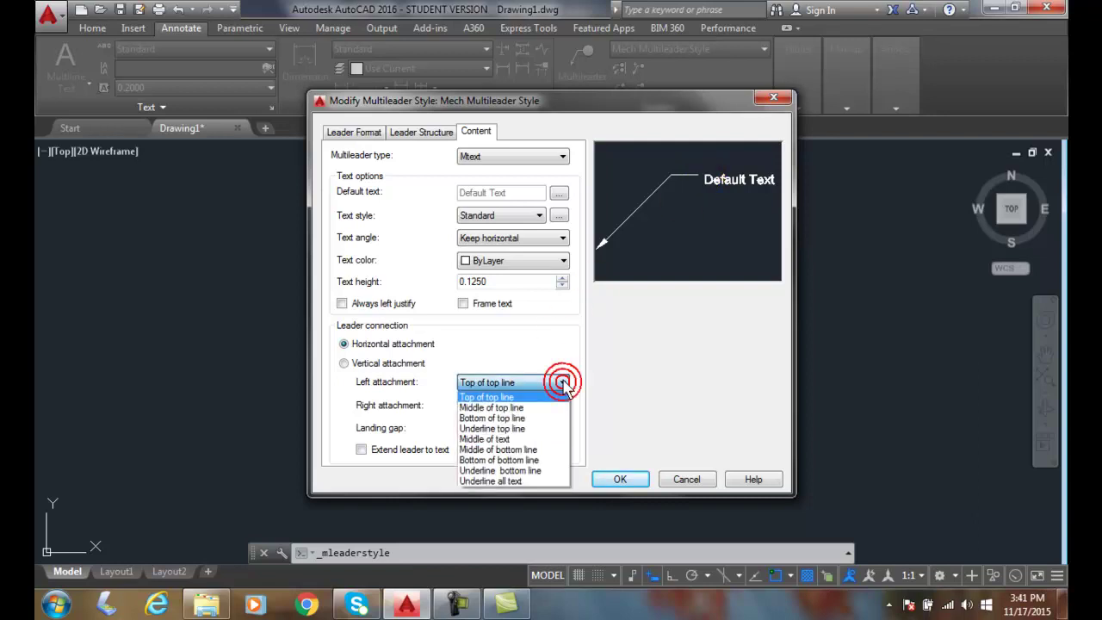
click(508, 408)
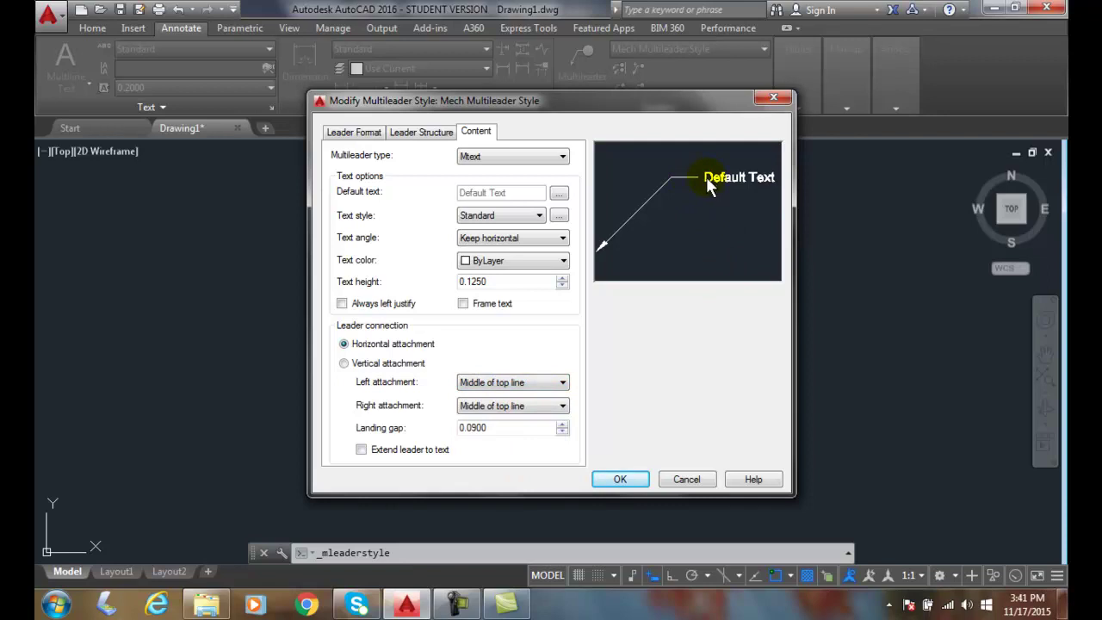
click(562, 382)
click(534, 417)
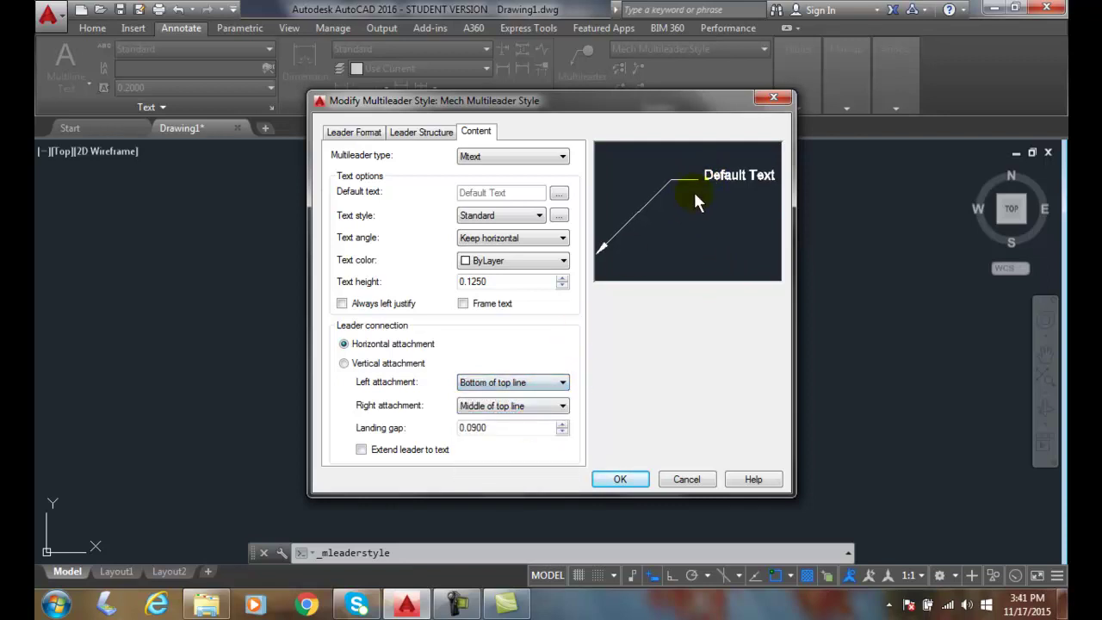
click(562, 382)
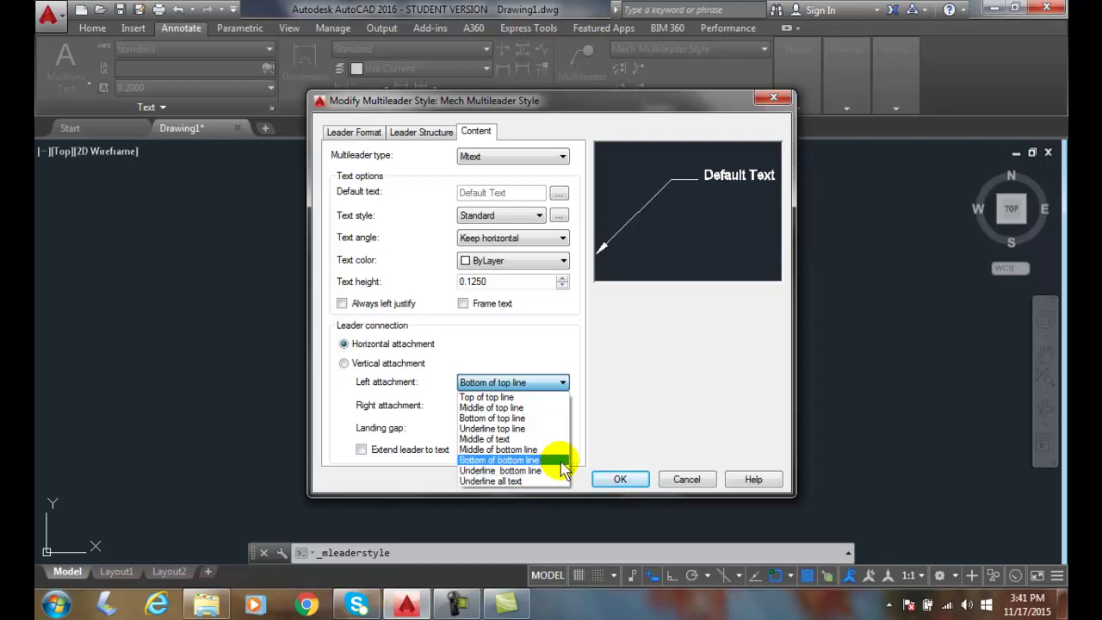
click(607, 405)
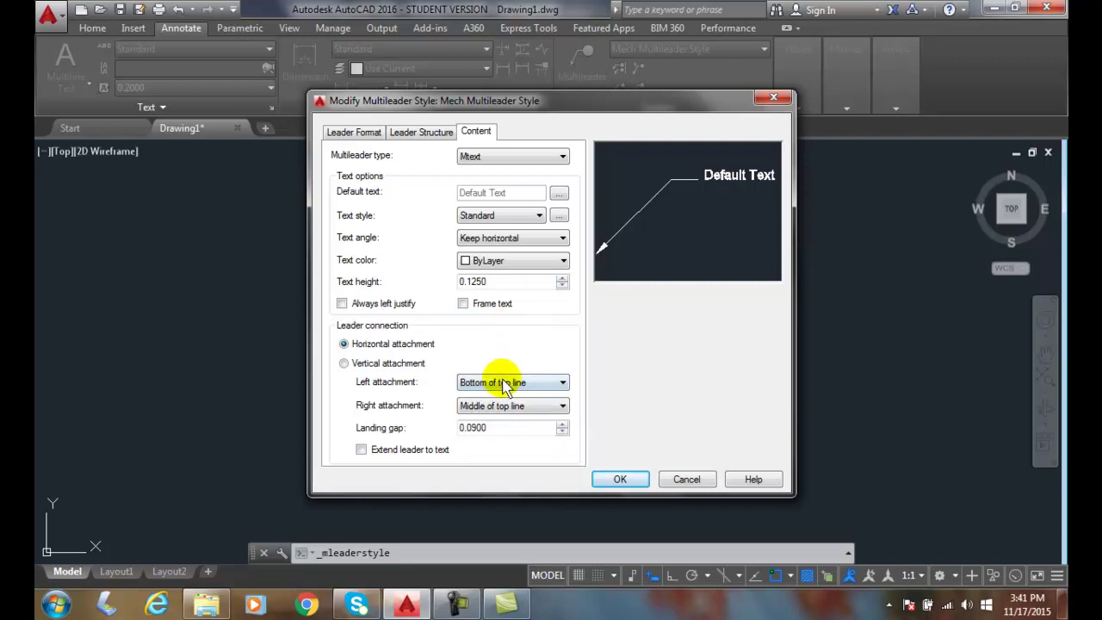
Step: Set left and right attachments to Middle of top line, after briefly trying Top on the right
click(561, 407)
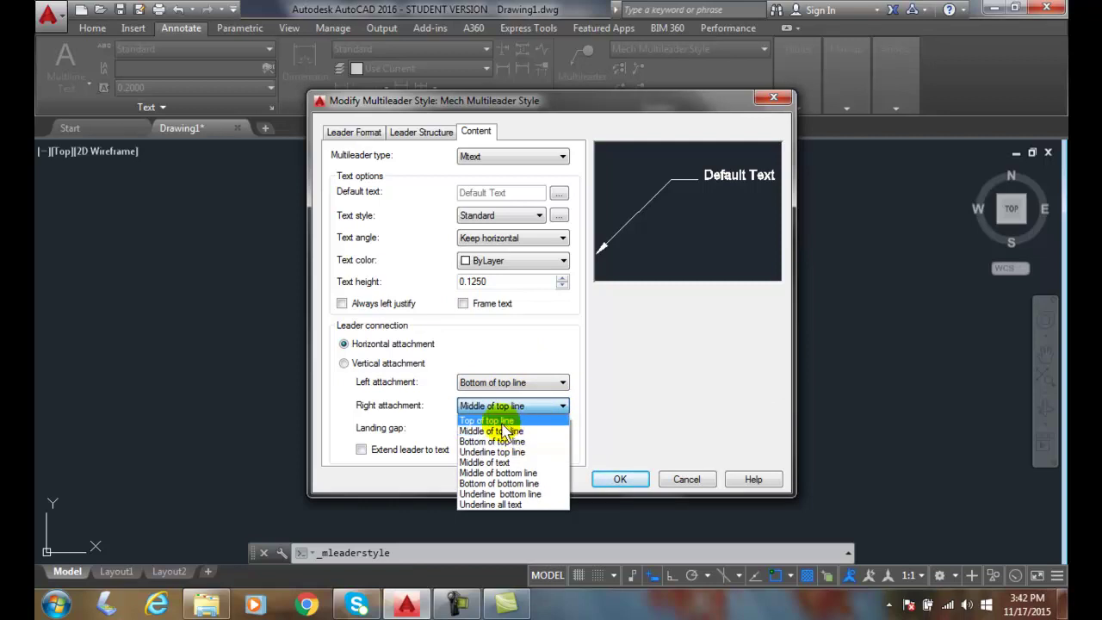
click(502, 421)
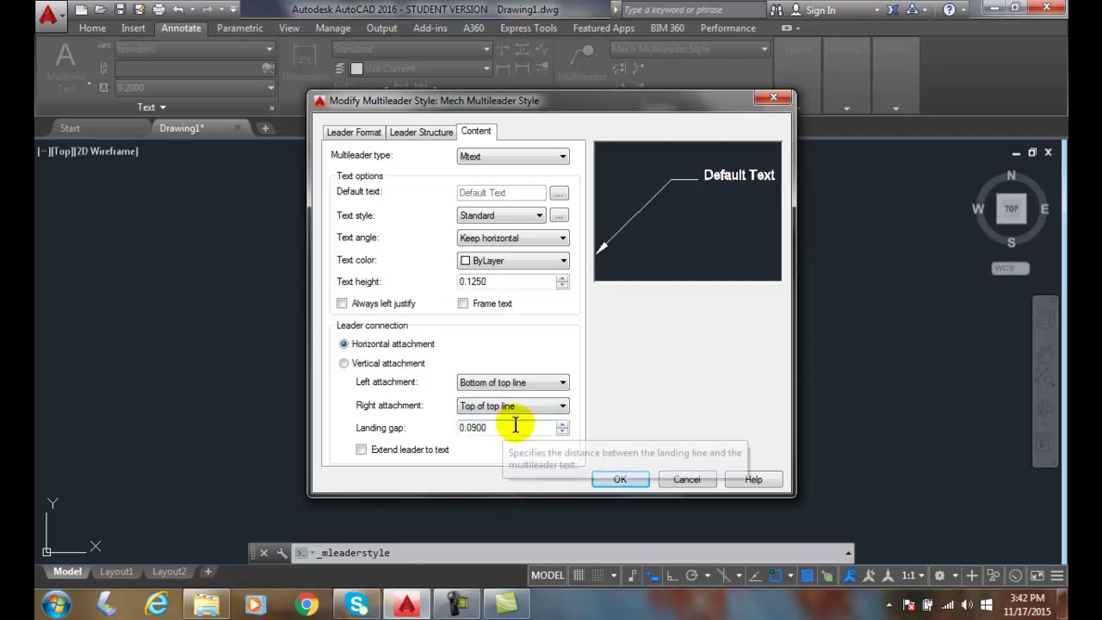
click(562, 382)
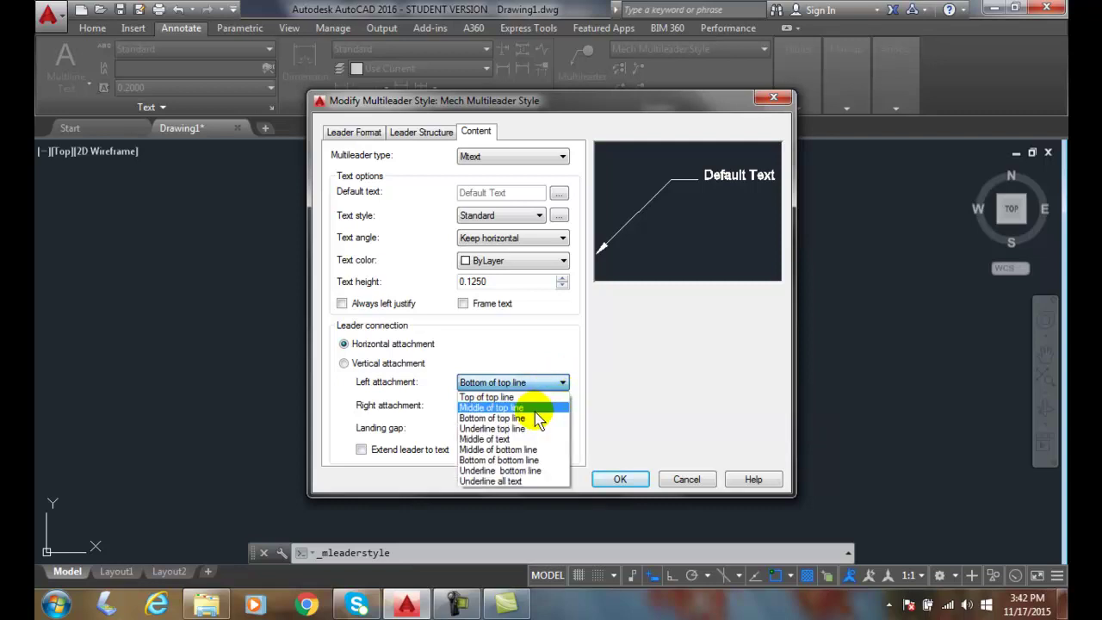
click(542, 407)
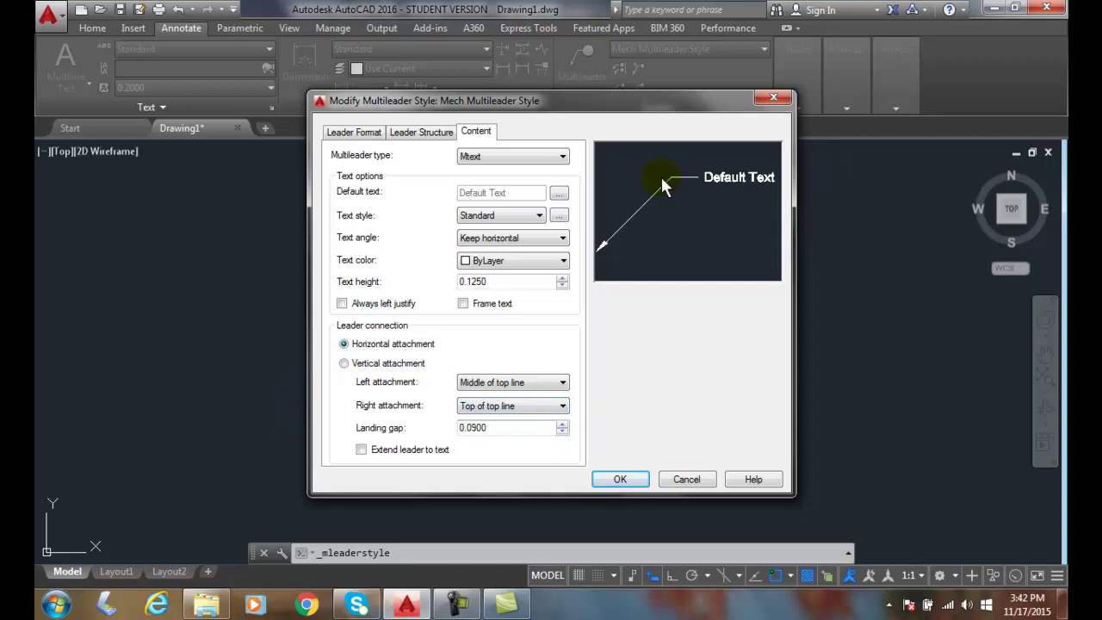
click(562, 406)
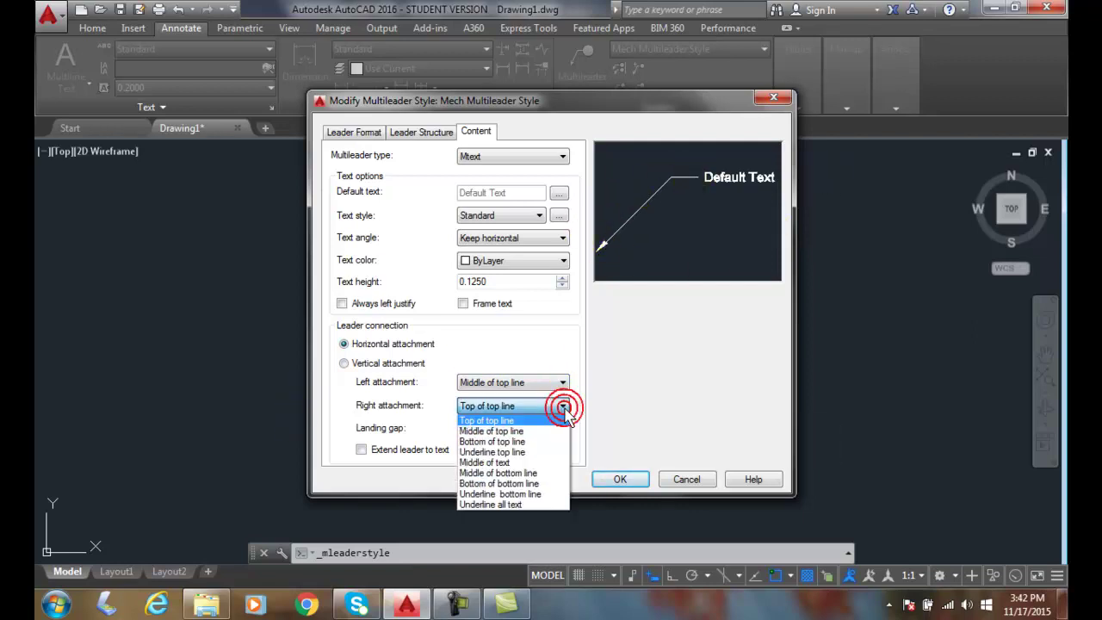
click(525, 429)
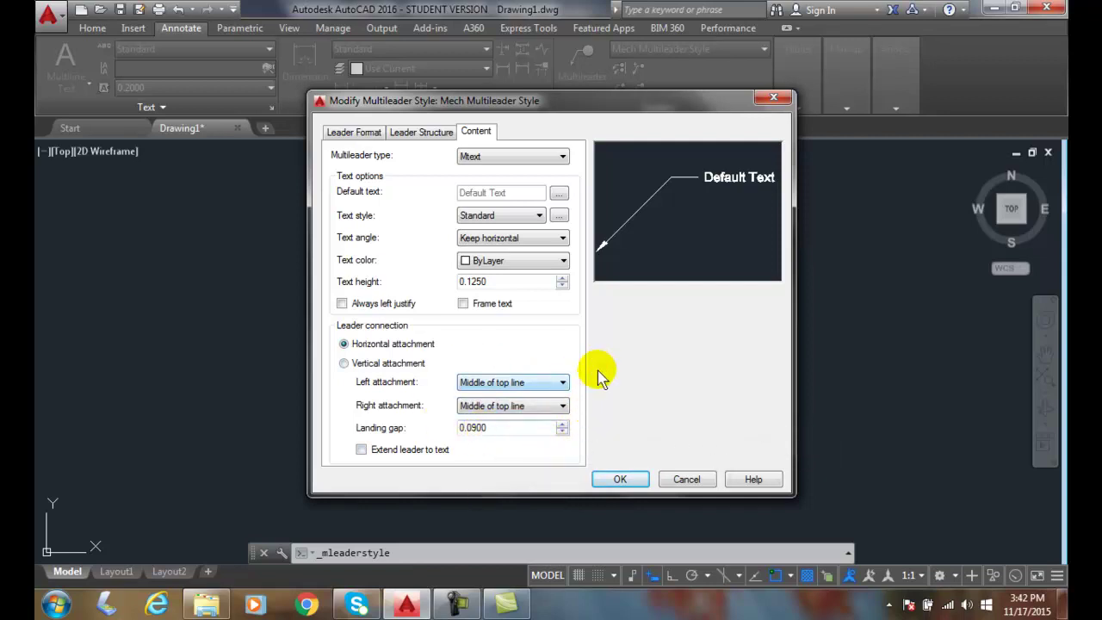
click(564, 407)
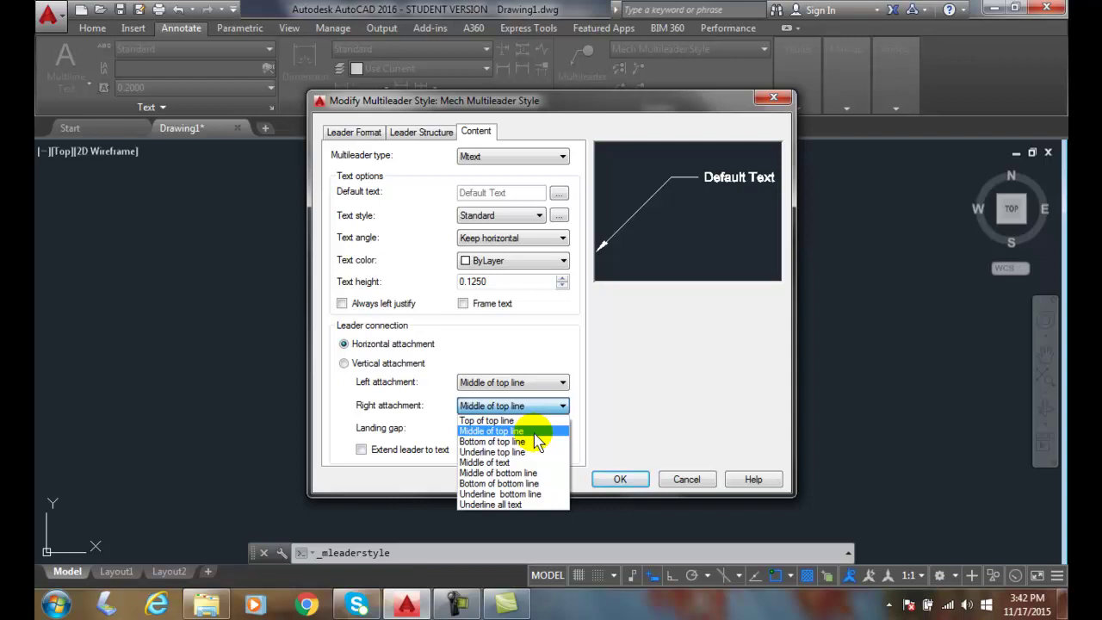
Step: Change the landing gap from 0.0900 to 0.063 and save the style with OK
click(667, 404)
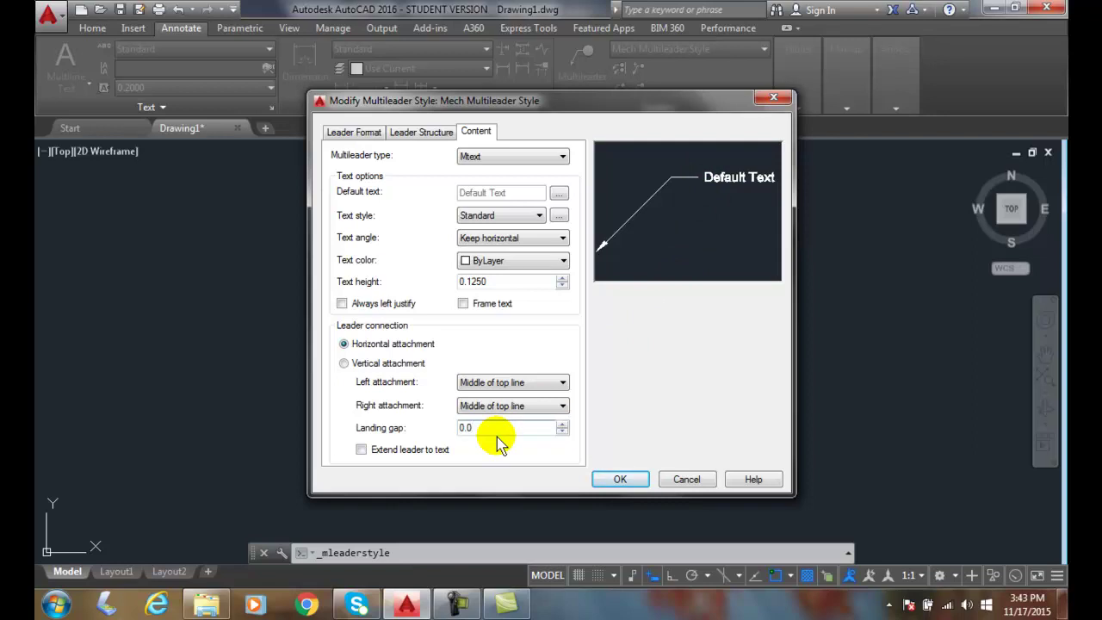
text(63)
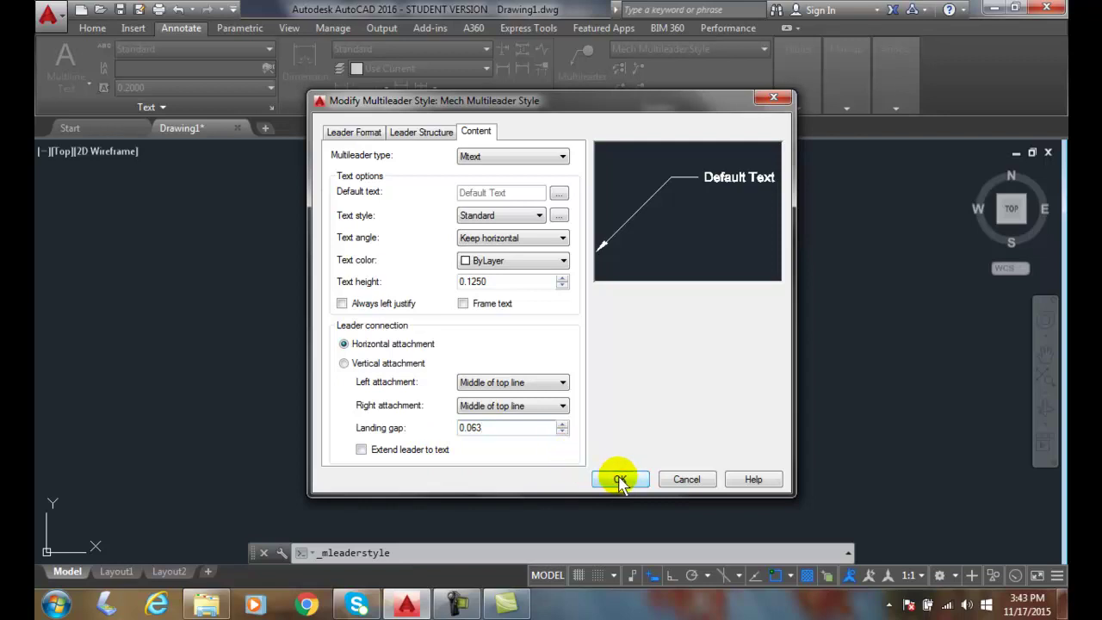
click(620, 480)
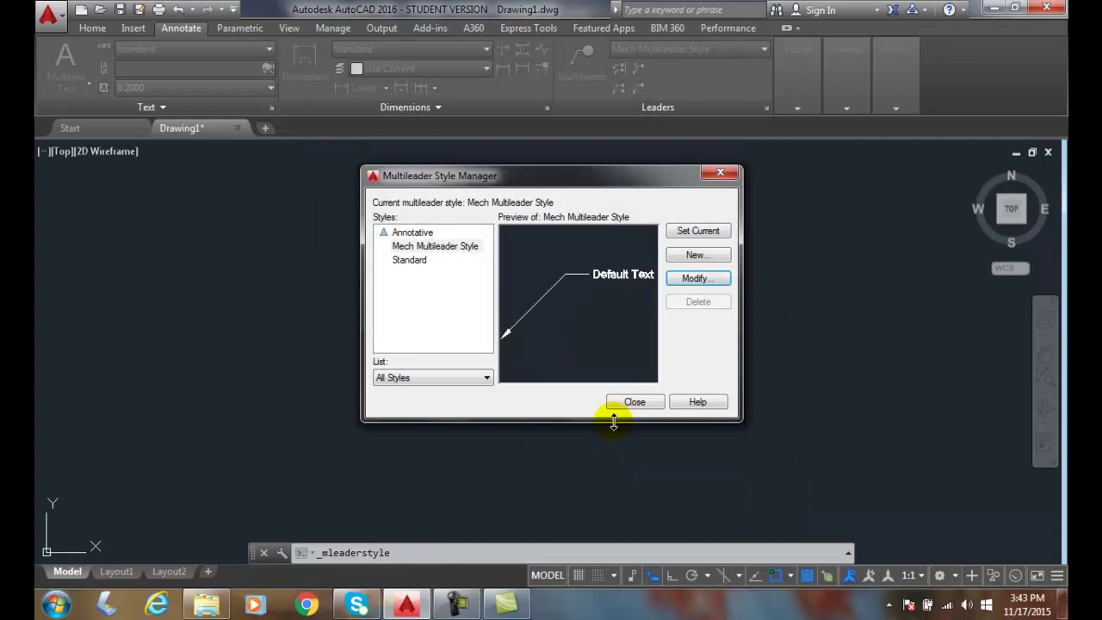